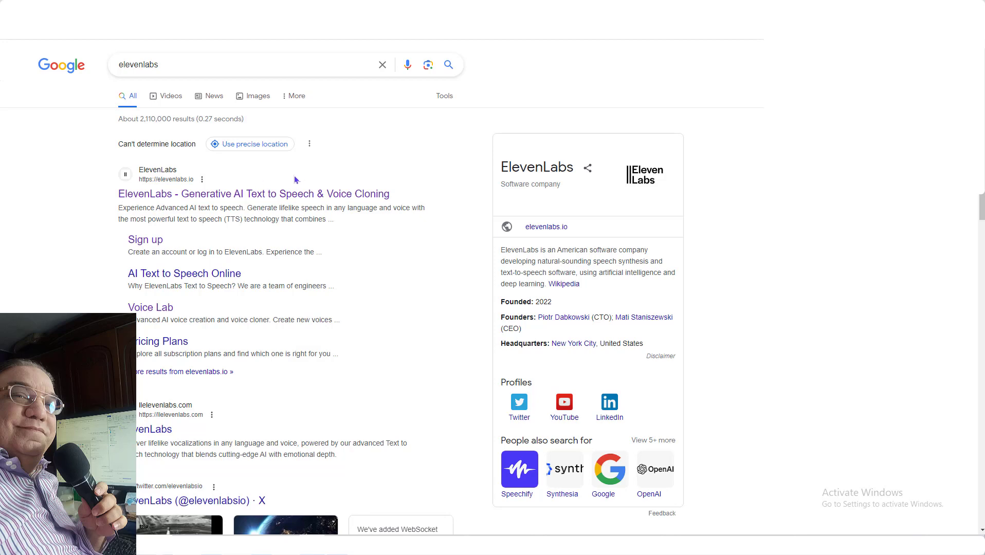
# Step: Open the ElevenLabs site from the search results and generate speech from the Arabic text with Bella and Eleven Multilingual v2
pyautogui.click(171, 172)
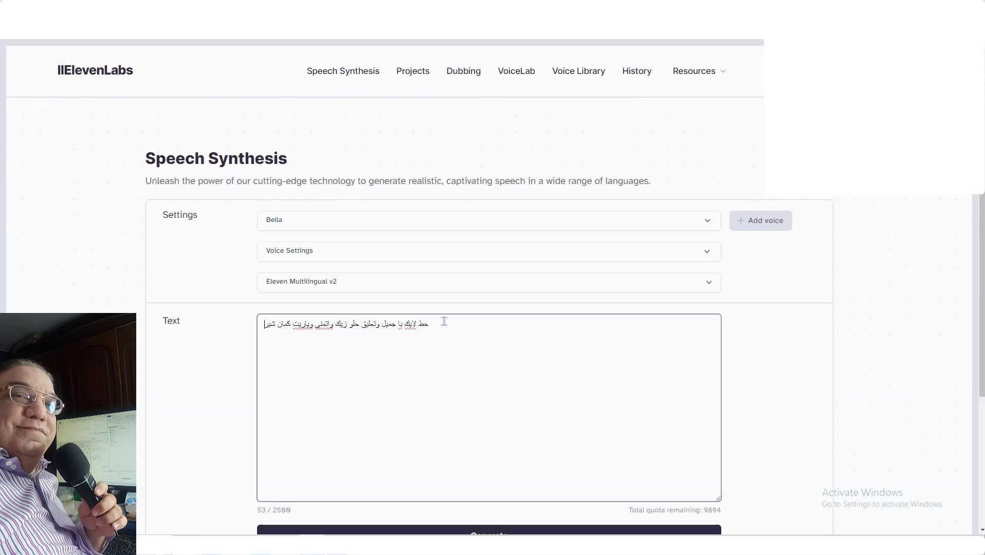
pyautogui.scroll(-4, 475, 373)
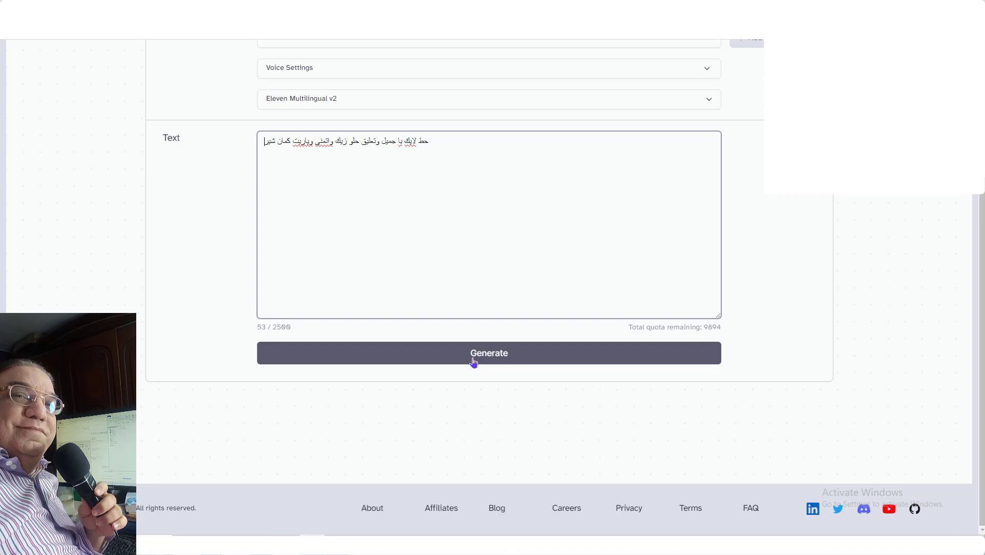
pyautogui.click(473, 362)
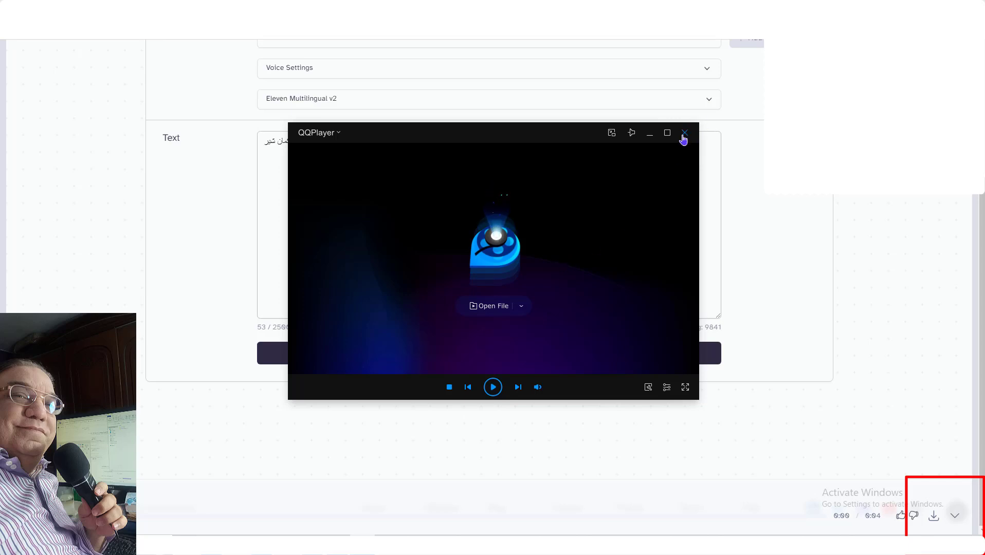
# Step: Listen to the downloaded clip in QQPlayer, close the player, and generate the Arabic speech again in ElevenLabs
pyautogui.click(493, 388)
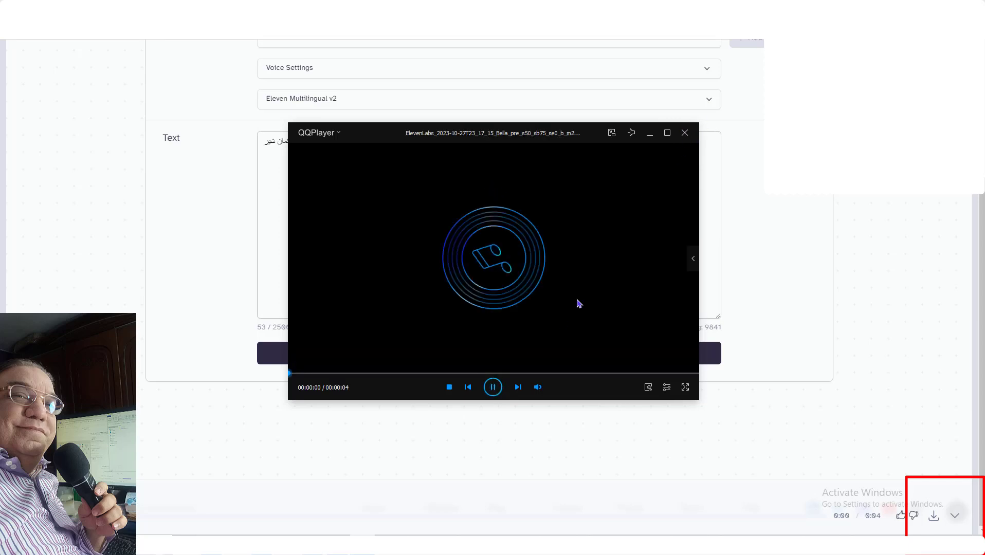
pyautogui.click(686, 134)
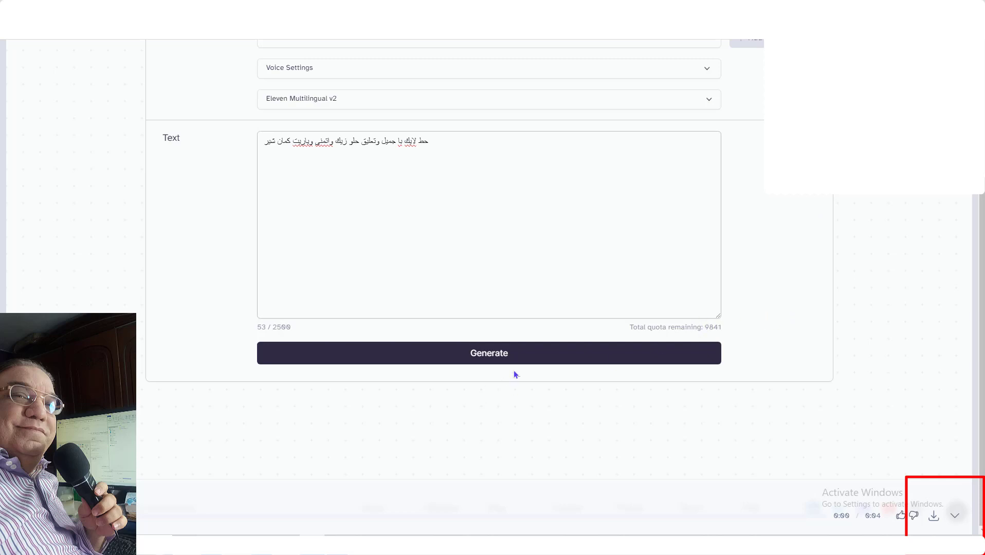
pyautogui.click(507, 358)
pyautogui.doubleClick(507, 358)
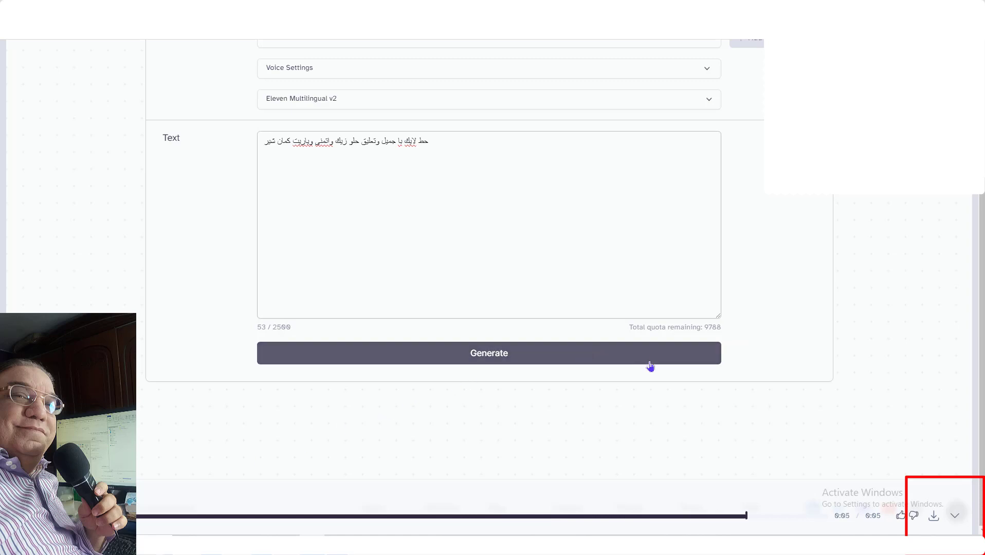
# Step: Review the speech synthesis models and their supported languages, leaving the model choice as it is
pyautogui.scroll(4, 781, 354)
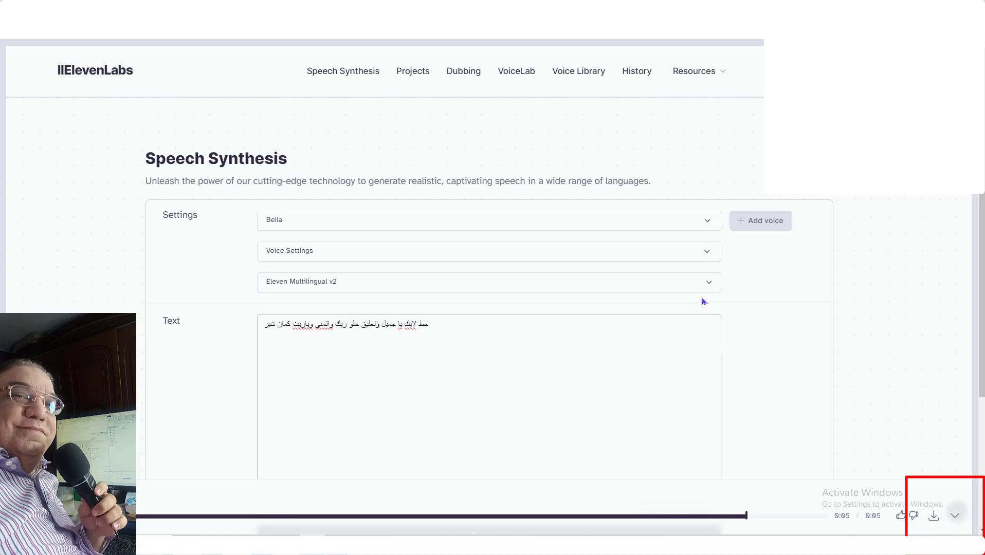
pyautogui.click(711, 286)
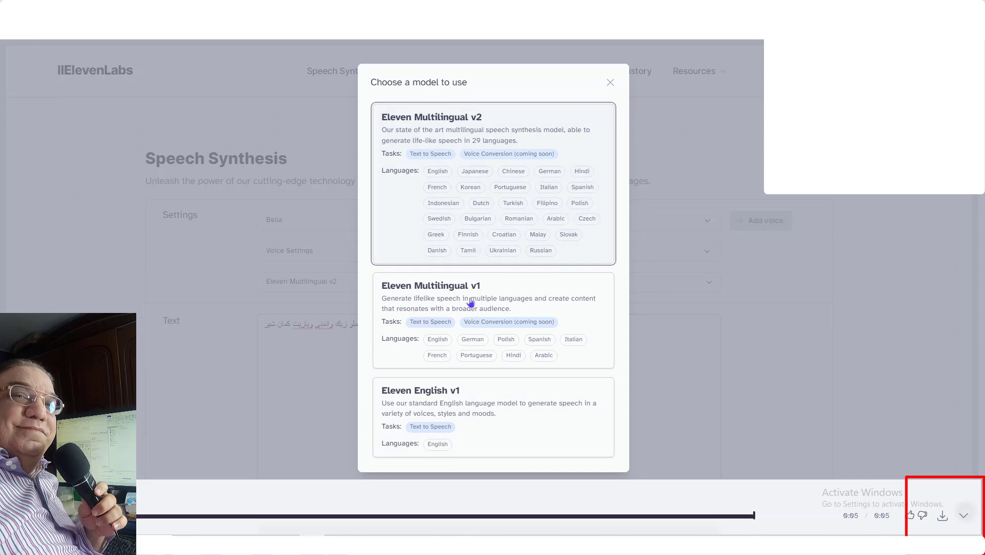
pyautogui.click(611, 84)
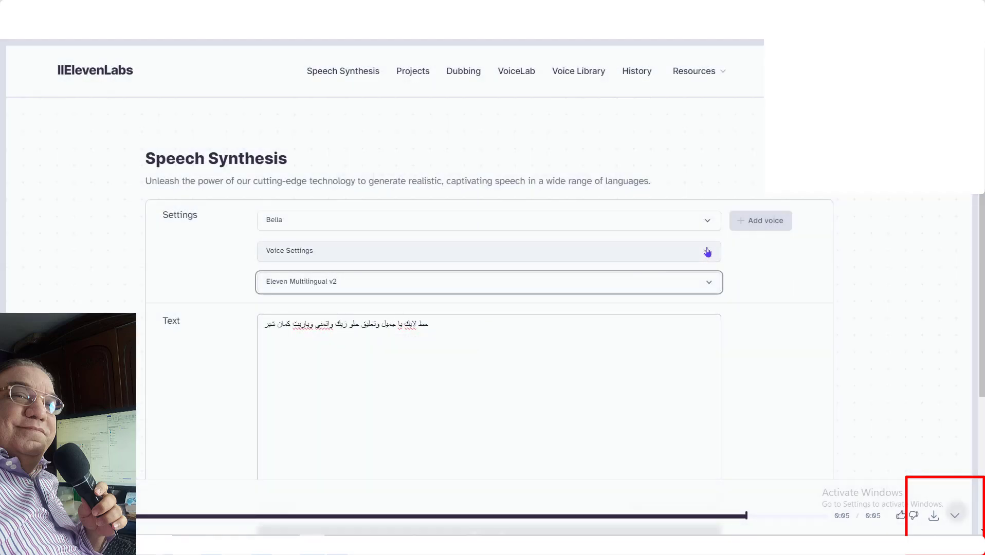
# Step: Start adding a voice in VoiceLab and choose the Voice Library as its source
pyautogui.click(762, 228)
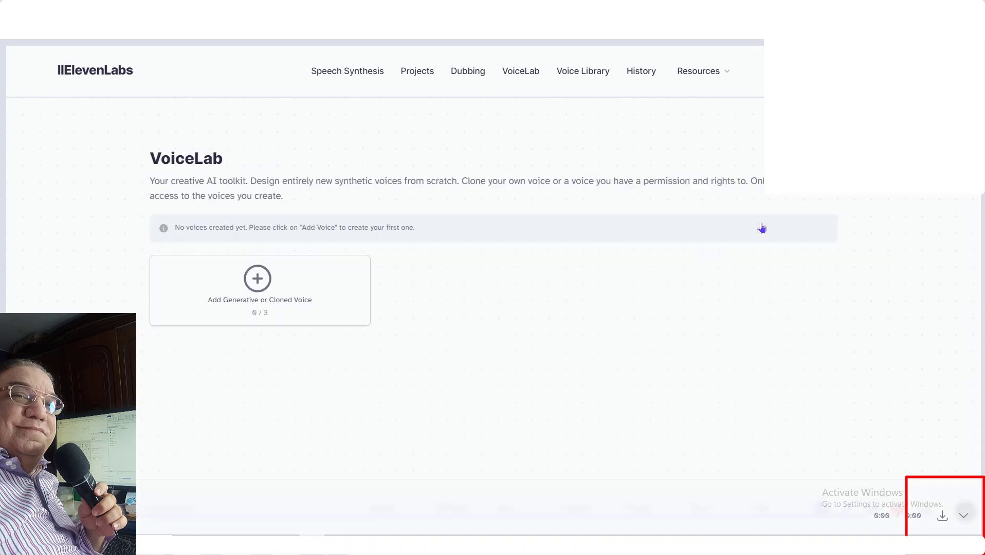
pyautogui.click(257, 285)
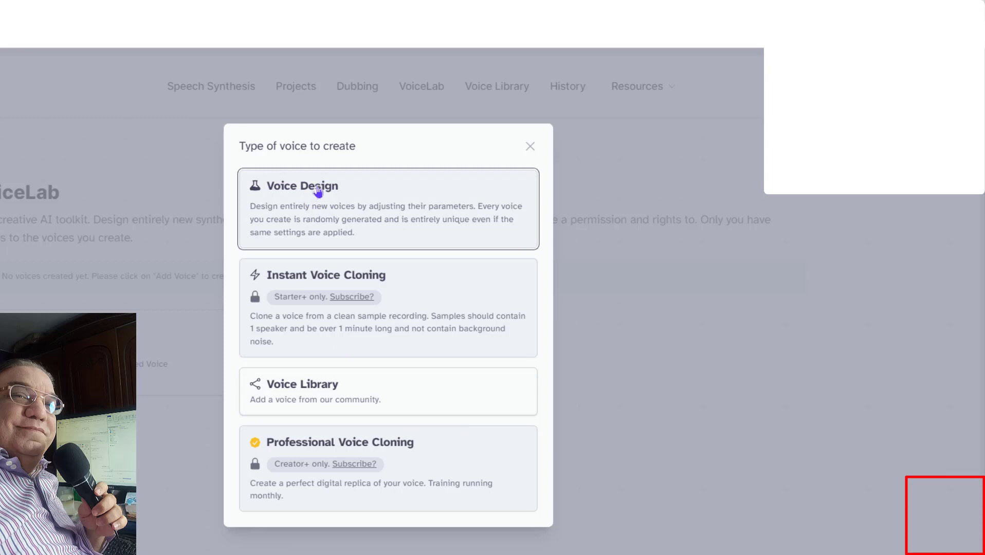
pyautogui.click(327, 389)
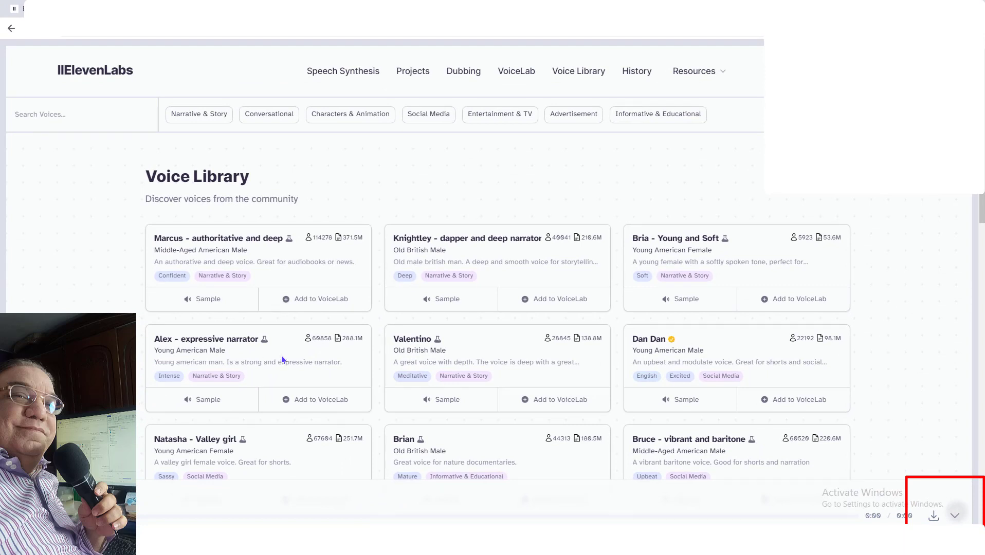
# Step: Listen to the samples of several Voice Library voices, including Marcus, Knightley, Alex, Valentino and Bria
pyautogui.click(204, 302)
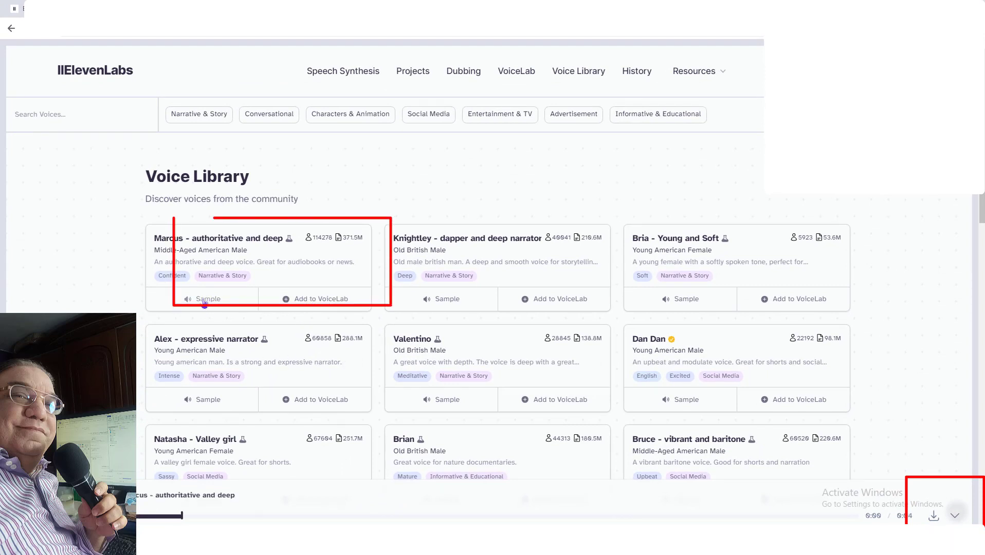
pyautogui.click(454, 302)
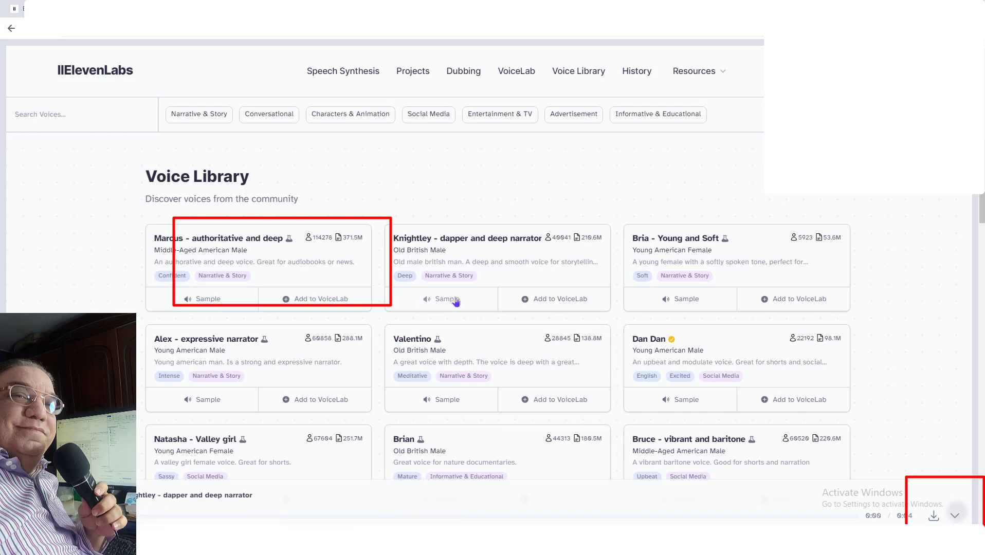
pyautogui.click(439, 404)
pyautogui.click(213, 404)
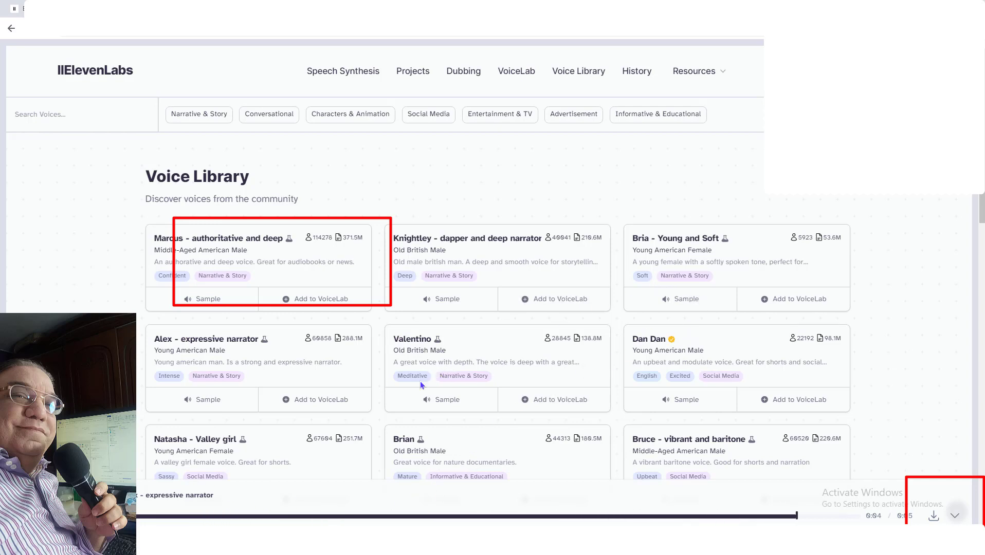
pyautogui.click(442, 397)
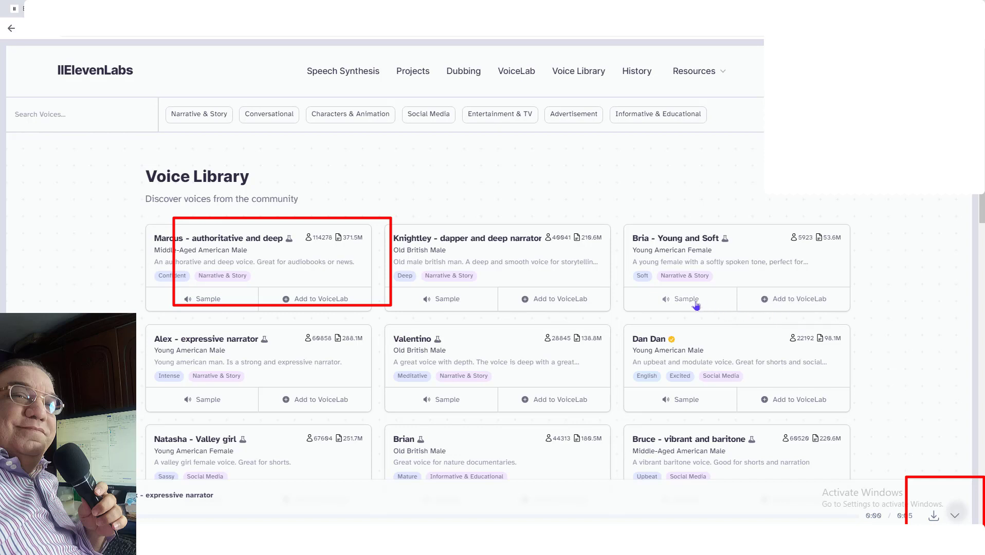
pyautogui.click(668, 302)
pyautogui.click(666, 302)
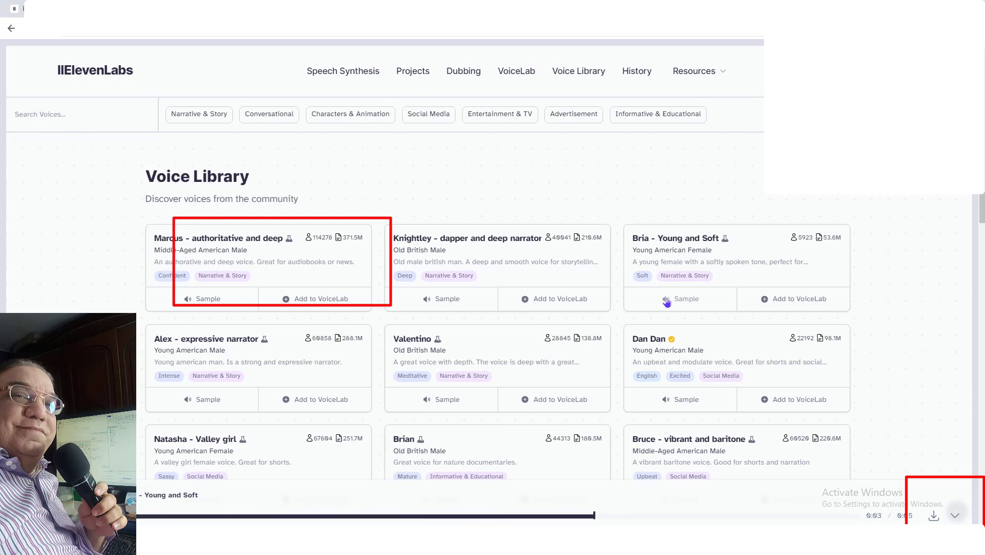
# Step: Add the Bria - Young and Soft voice to VoiceLab under the name "Bria - Young and Soft2"
pyautogui.click(763, 301)
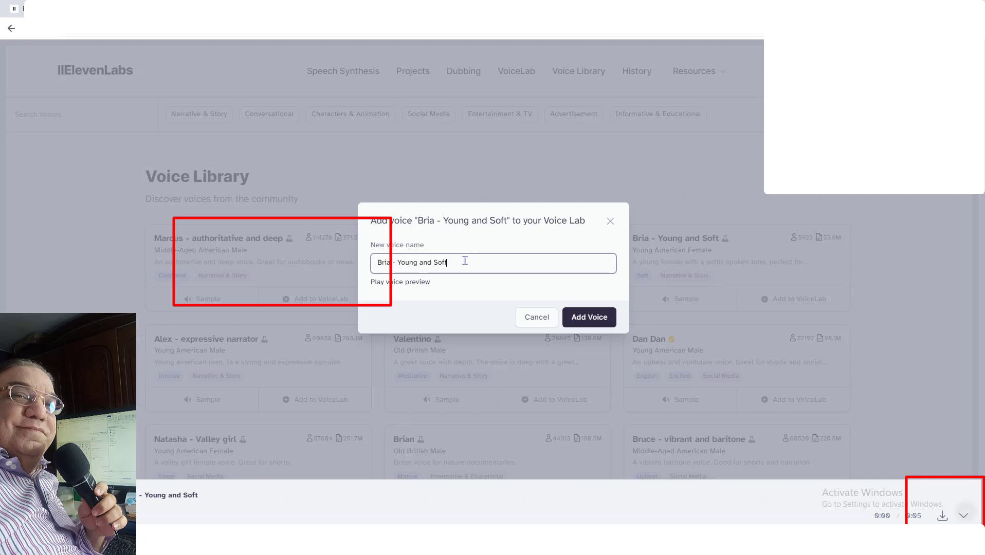
pyautogui.click(586, 320)
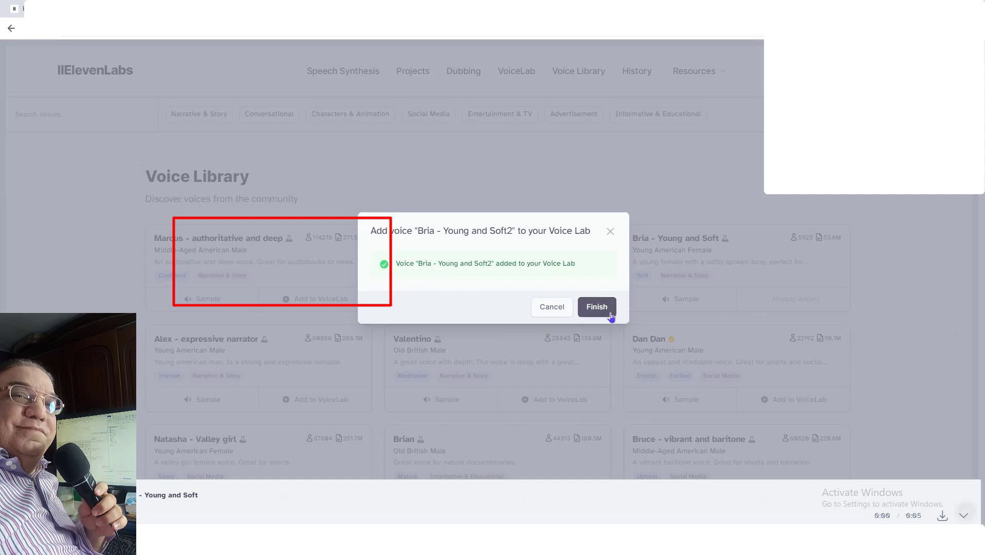
pyautogui.click(596, 307)
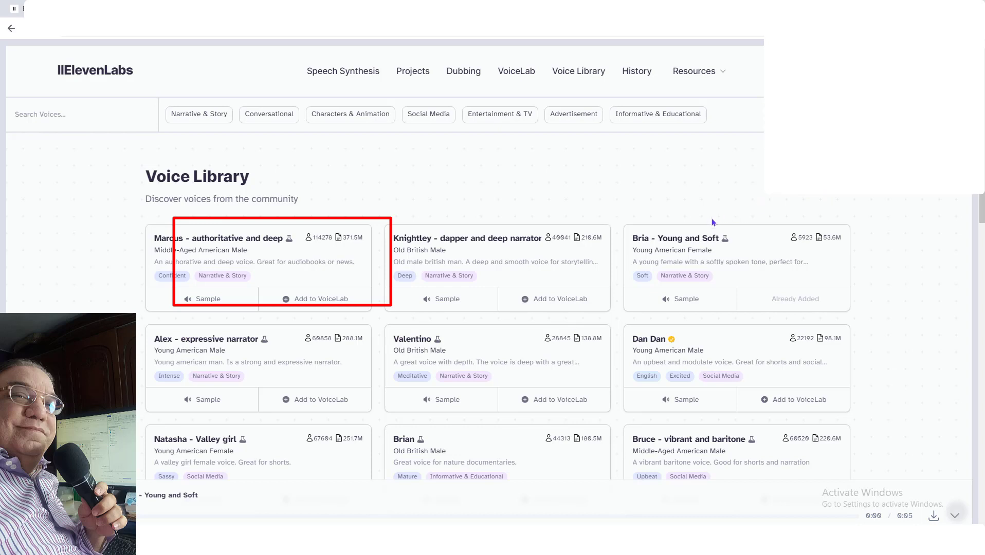
# Step: Return to VoiceLab, view the Voice Design settings for generating a new voice, and close them
pyautogui.click(11, 28)
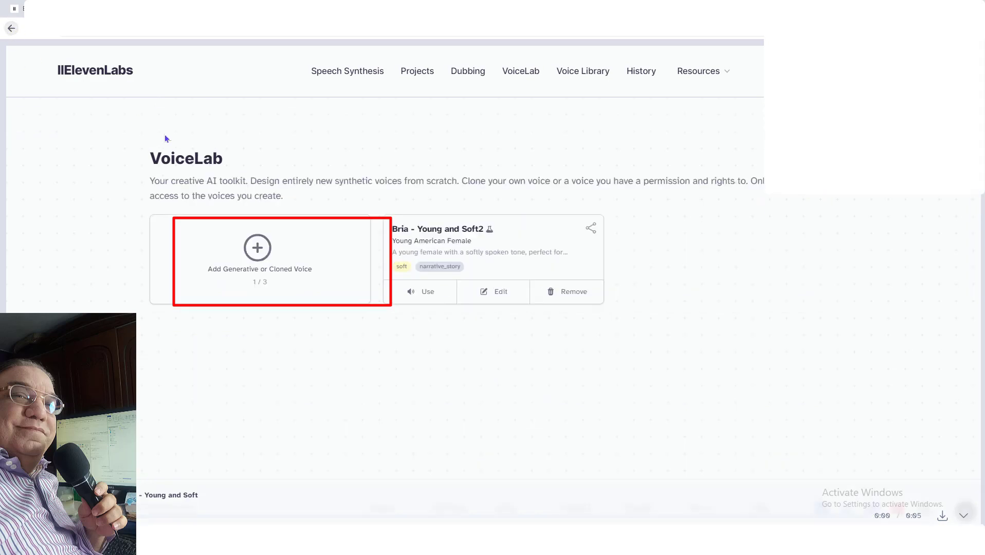
pyautogui.click(272, 266)
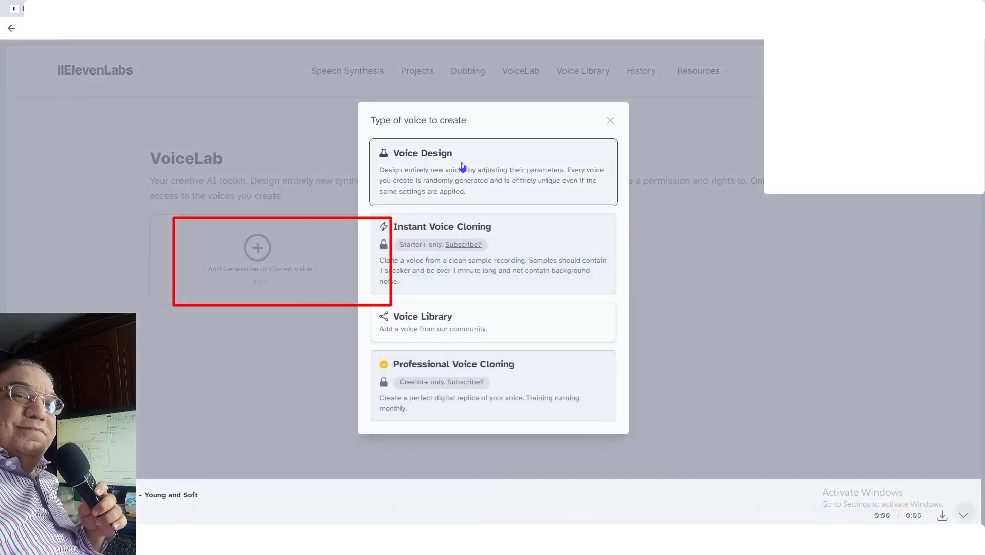
pyautogui.click(434, 159)
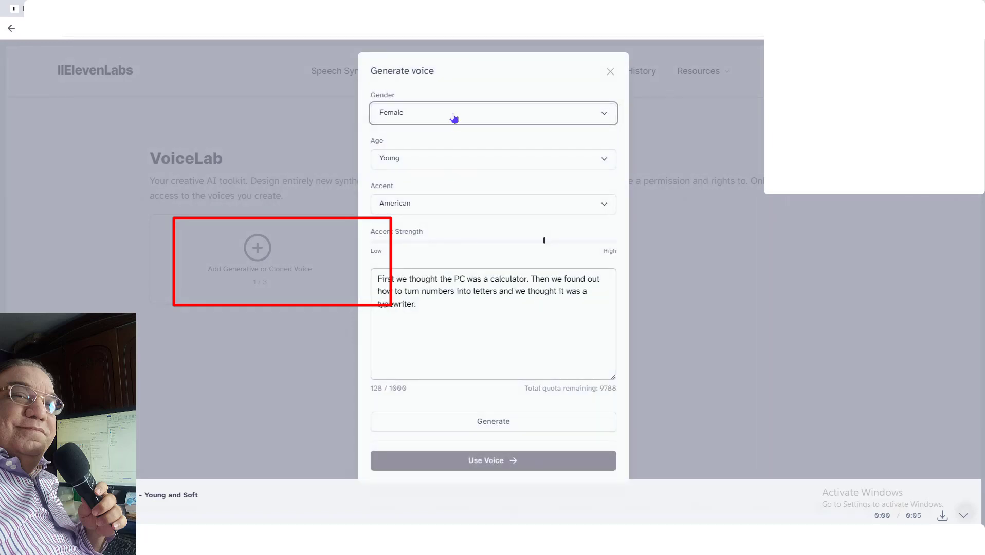
pyautogui.click(609, 74)
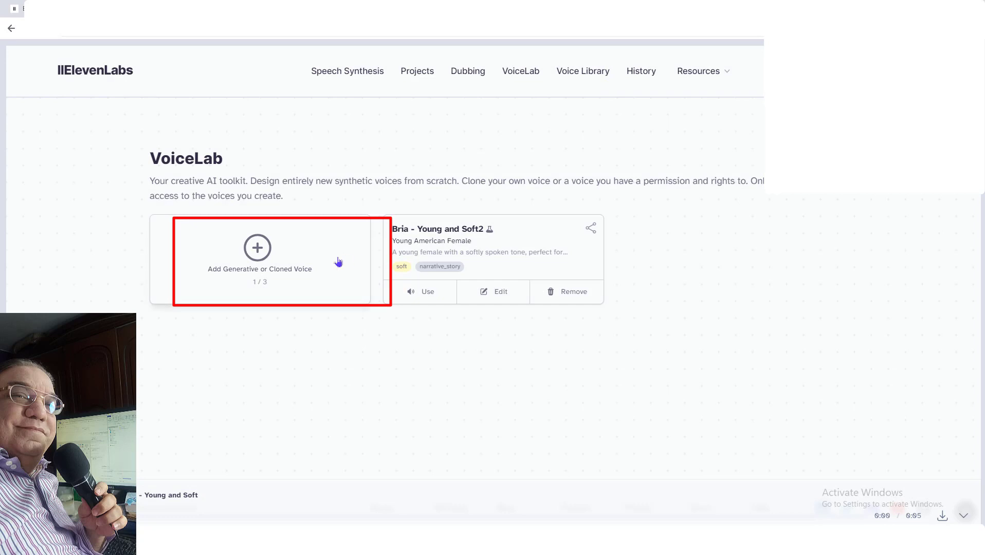
# Step: Check the subscription plans offered for Instant Voice Cloning and return to VoiceLab
pyautogui.click(254, 251)
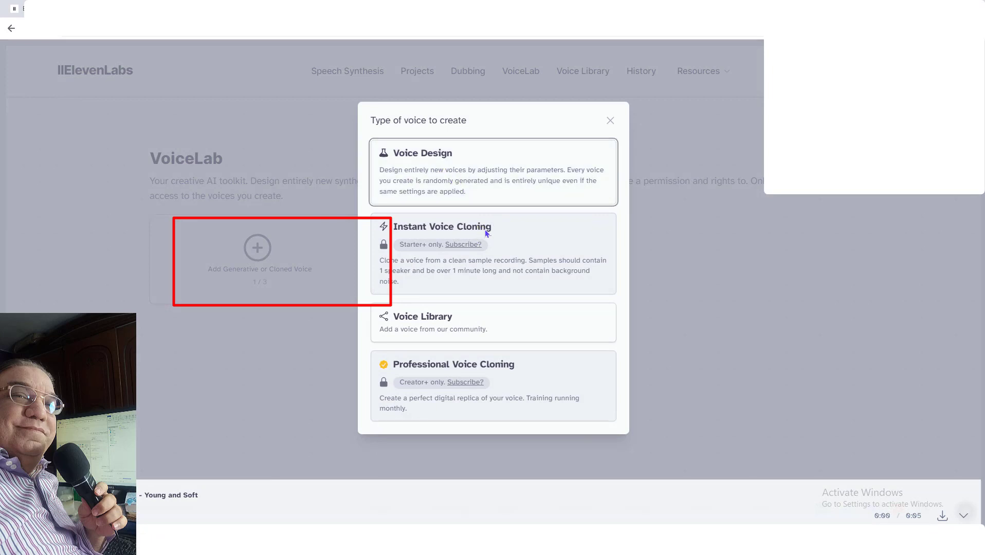
pyautogui.click(437, 229)
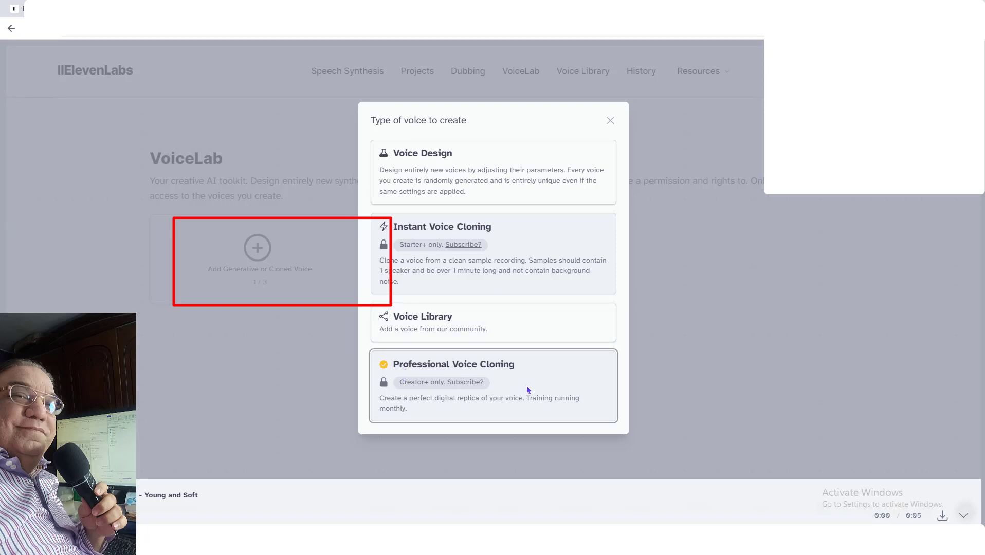
pyautogui.click(457, 246)
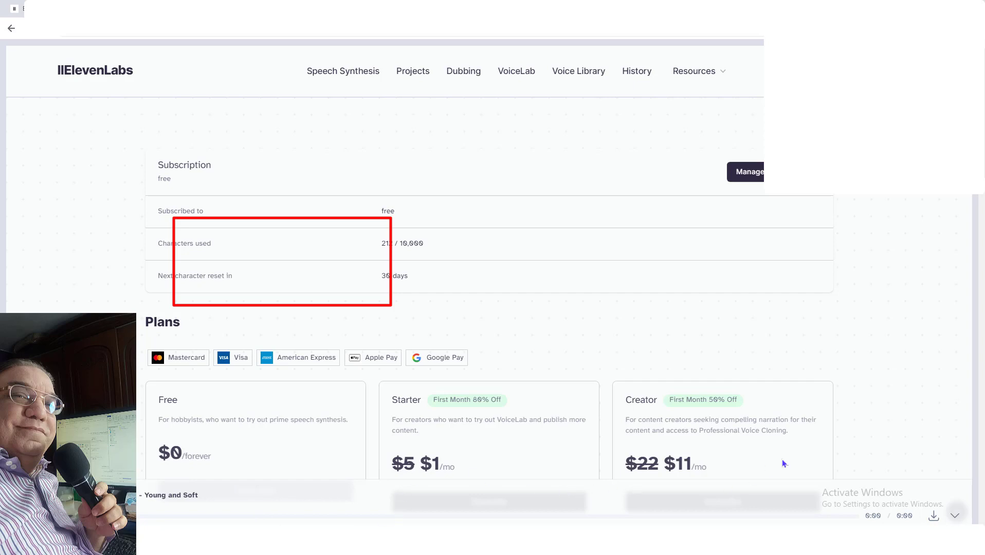
pyautogui.click(11, 28)
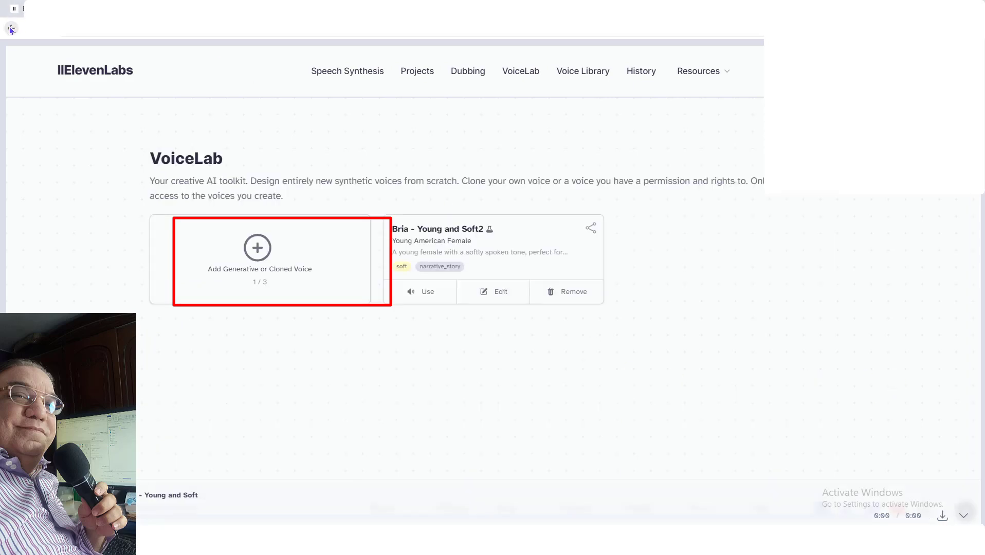
# Step: Review the plans offered for Professional Voice Cloning, including what each one includes, and return to VoiceLab
pyautogui.click(258, 247)
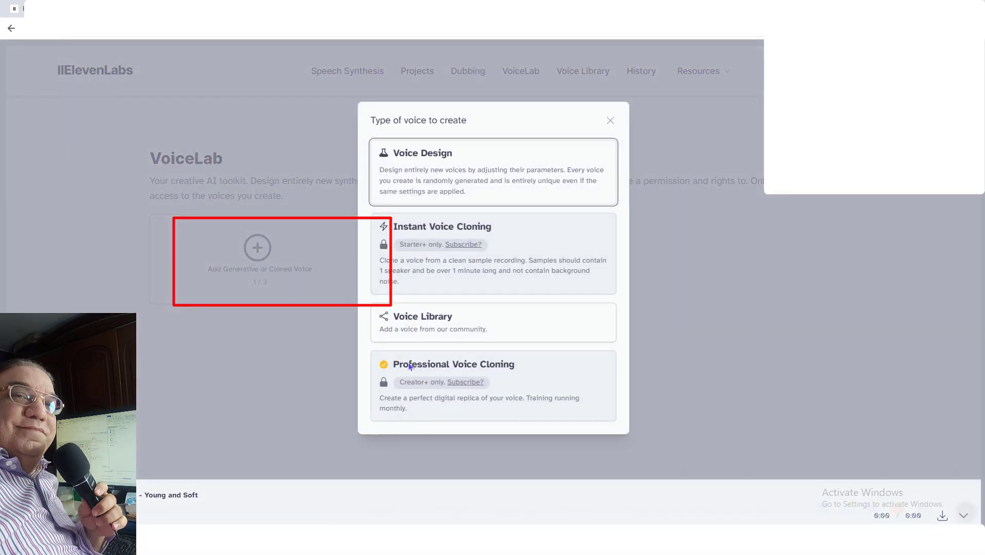
pyautogui.click(459, 383)
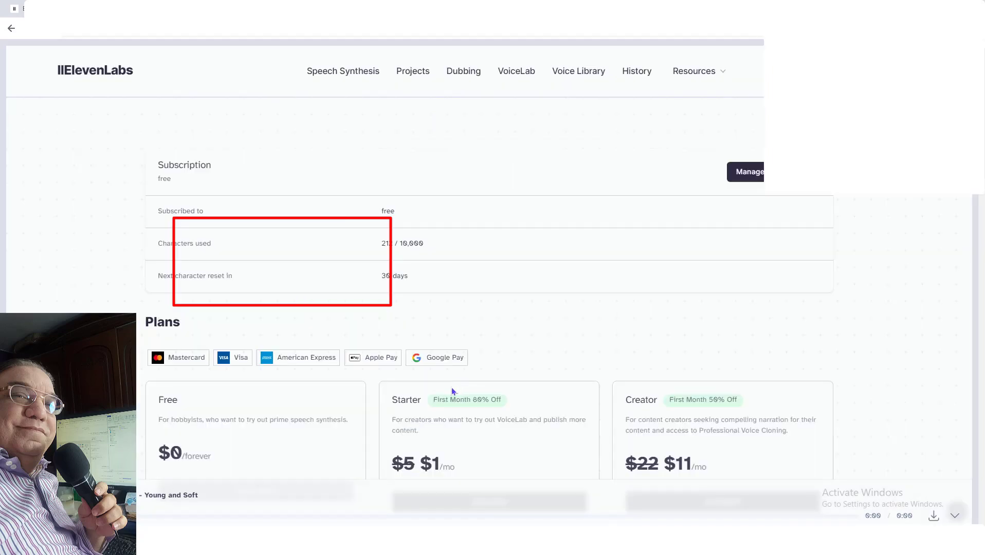
pyautogui.scroll(-8, 441, 406)
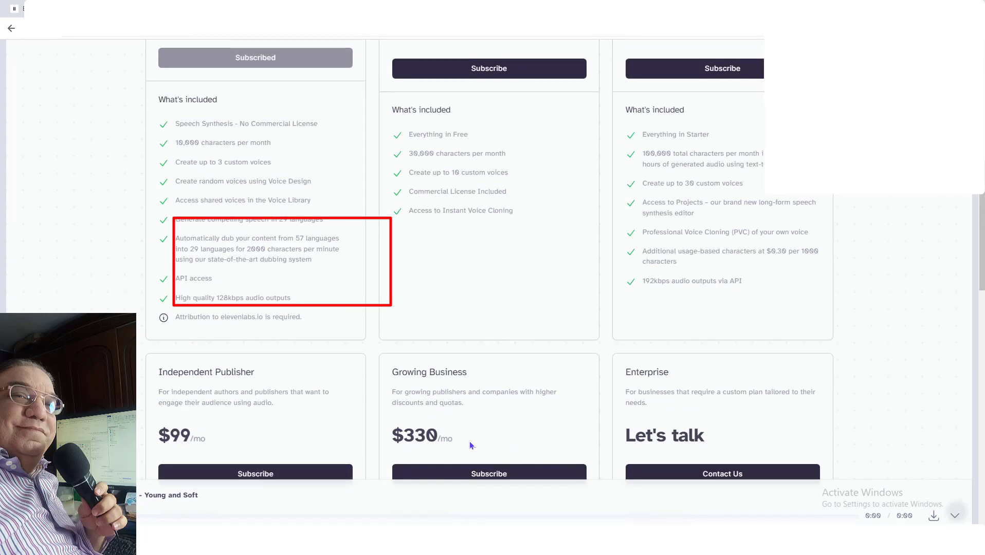
pyautogui.scroll(8, 469, 441)
pyautogui.click(11, 28)
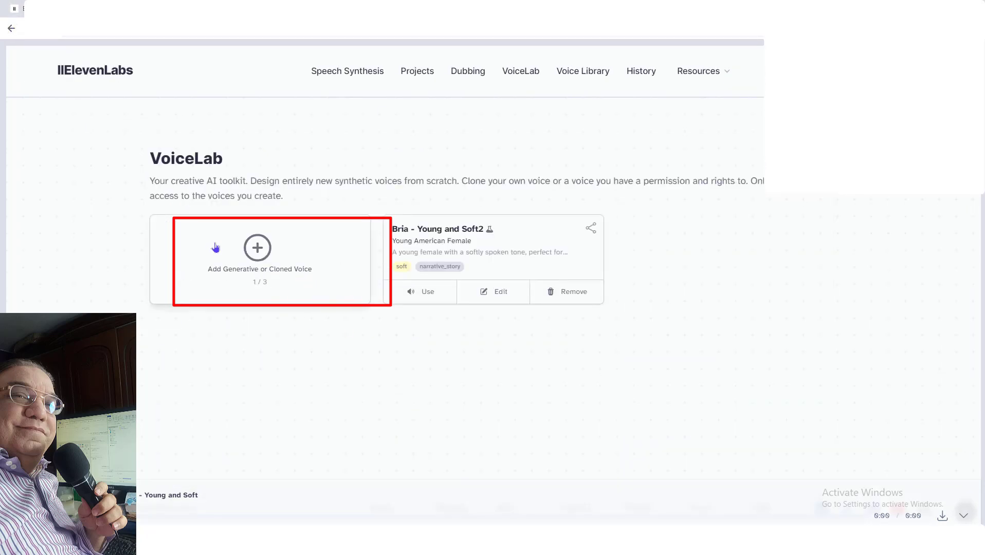
# Step: Return to Speech Synthesis and browse the list of available voices down to the last premade ones
pyautogui.click(8, 31)
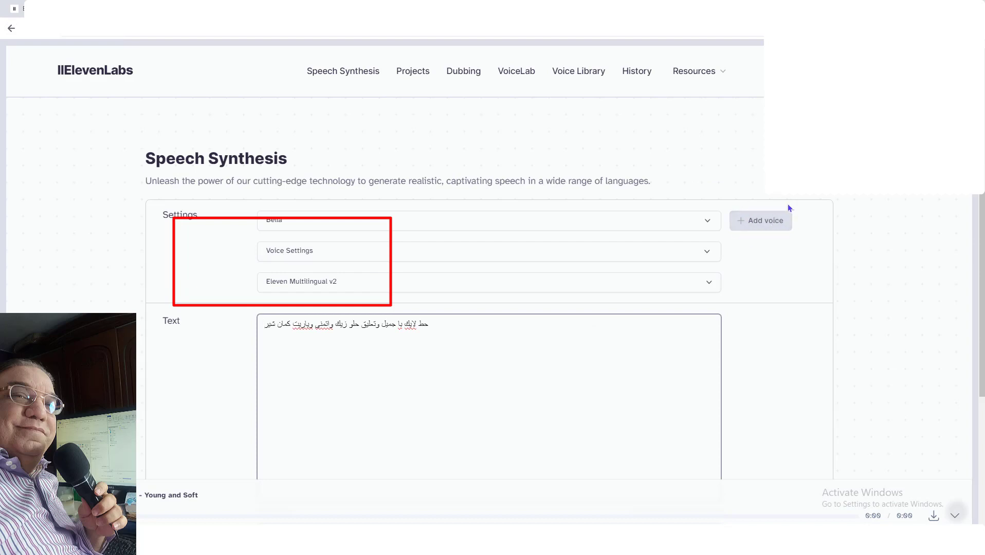
pyautogui.click(707, 222)
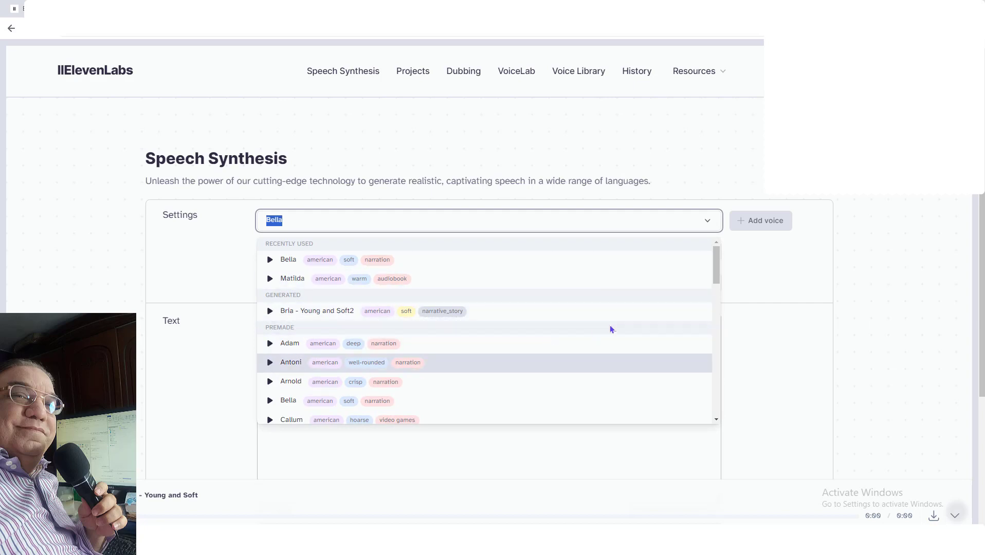
pyautogui.moveTo(718, 280); pyautogui.dragTo(706, 409)
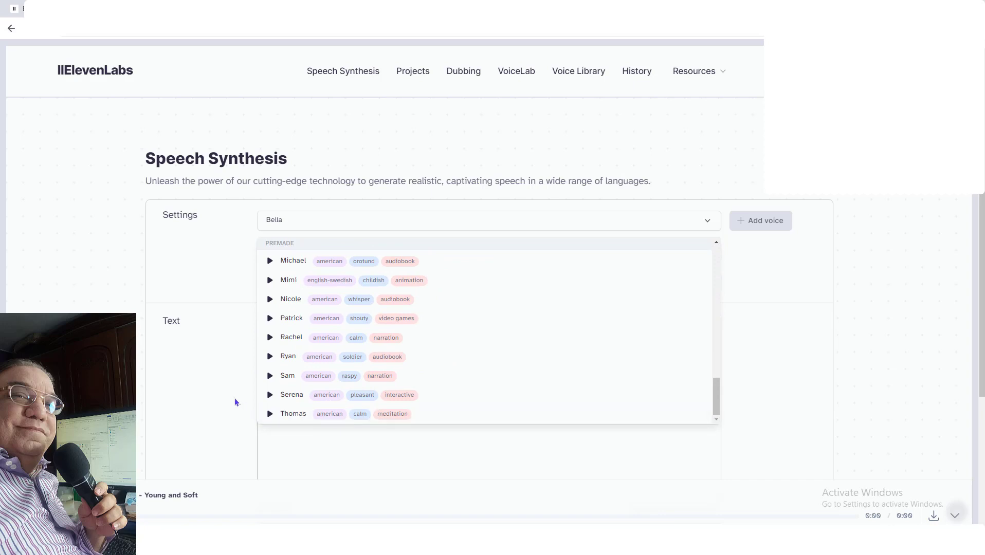
# Step: Listen to the samples of the premade voices Serena, Sam, Ryan, Rachel and Patrick in the voice list
pyautogui.click(270, 398)
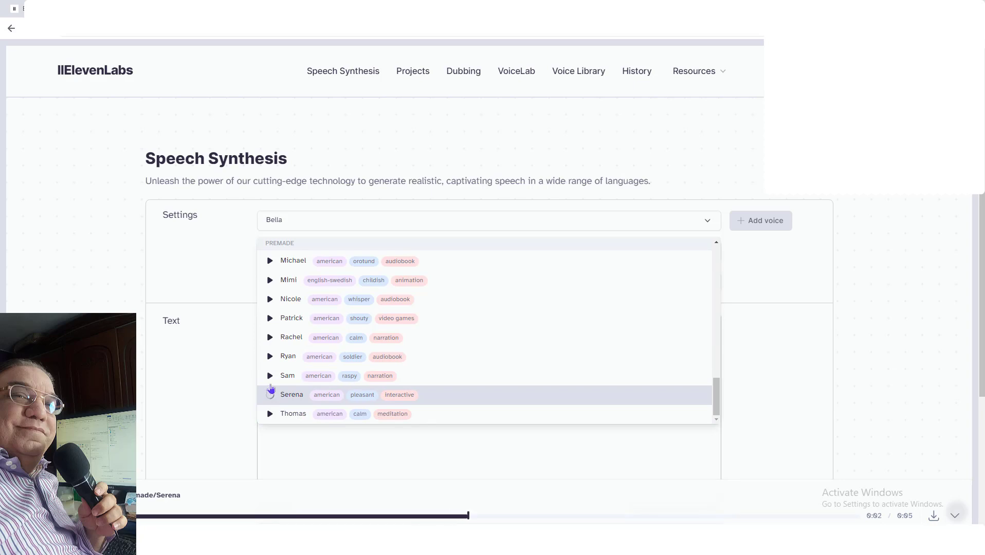
pyautogui.click(270, 378)
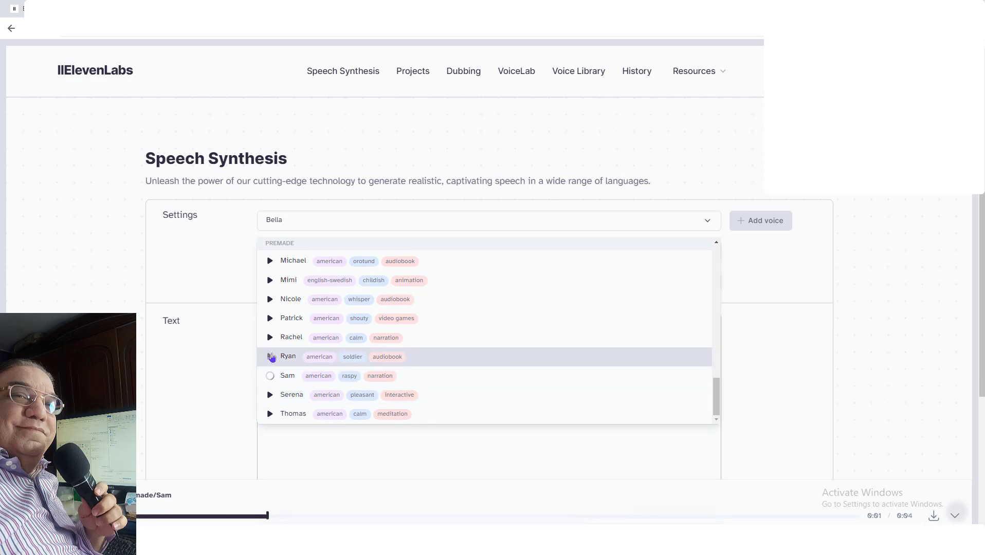
pyautogui.click(268, 360)
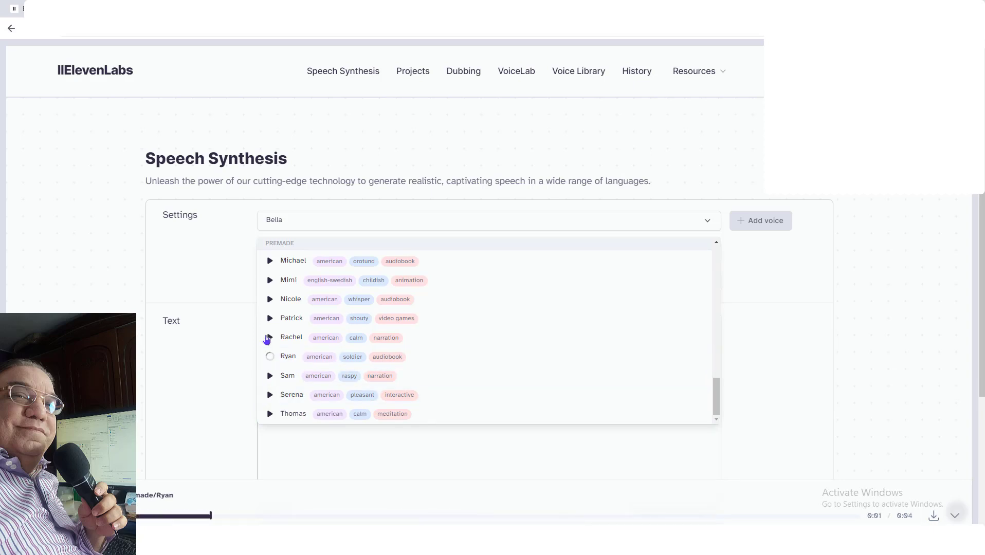
pyautogui.click(270, 338)
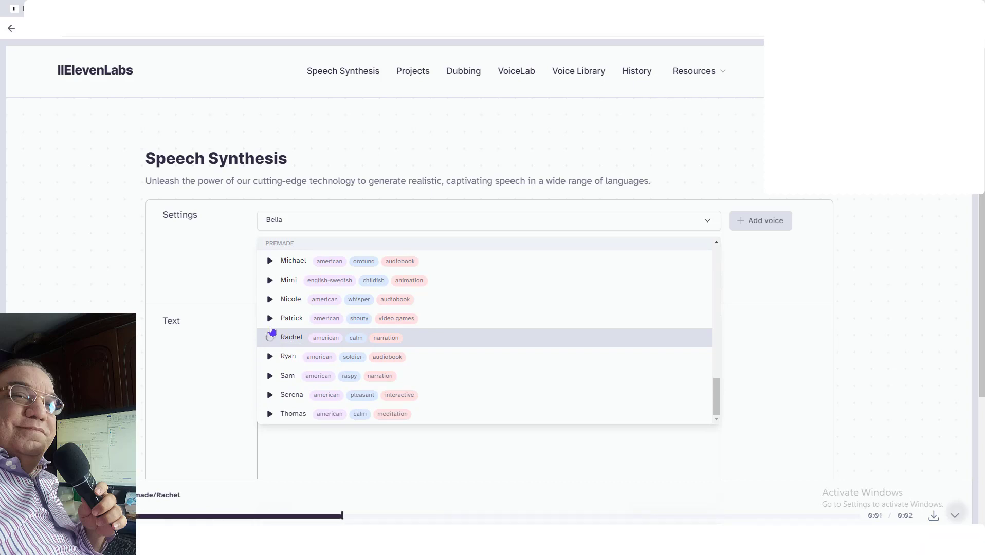
pyautogui.click(270, 319)
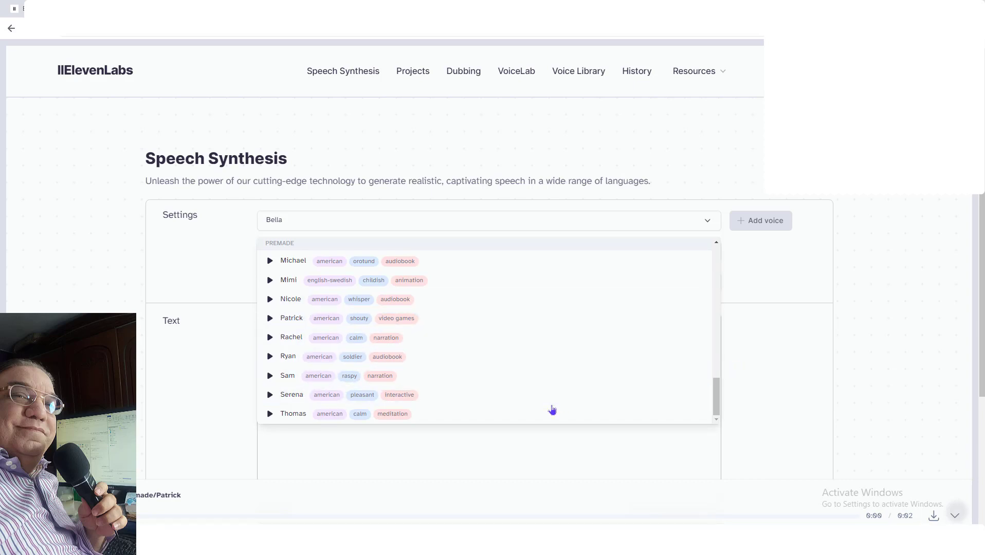
# Step: Listen to the sample of the premade voice Giovanni and close the voice list without choosing another voice
pyautogui.moveTo(716, 402); pyautogui.dragTo(694, 345)
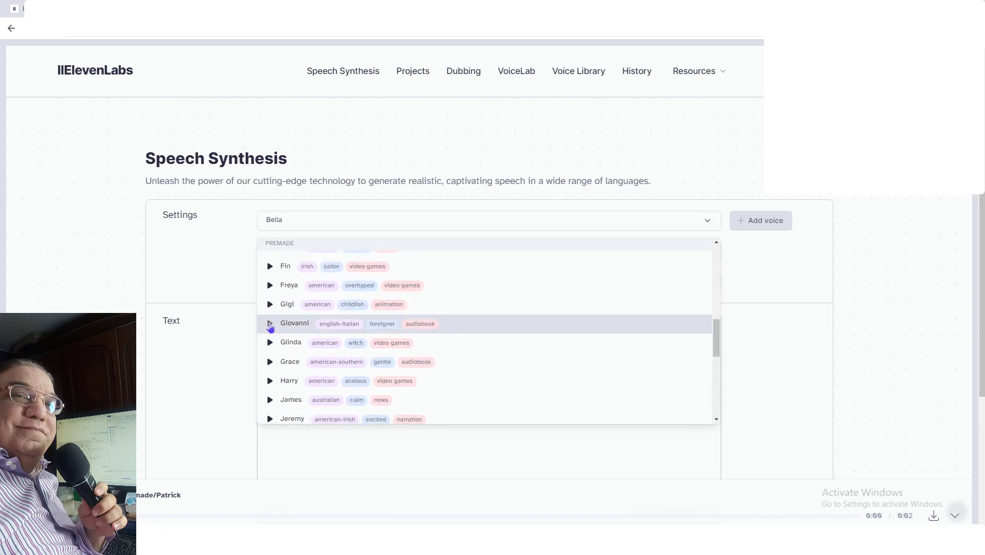
pyautogui.click(269, 323)
pyautogui.moveTo(716, 345); pyautogui.dragTo(740, 252)
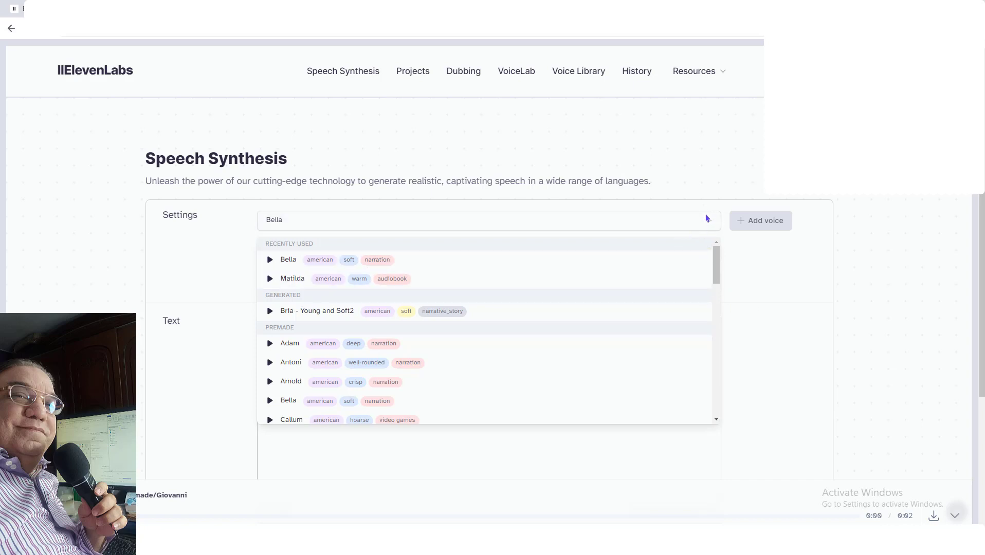
pyautogui.click(771, 268)
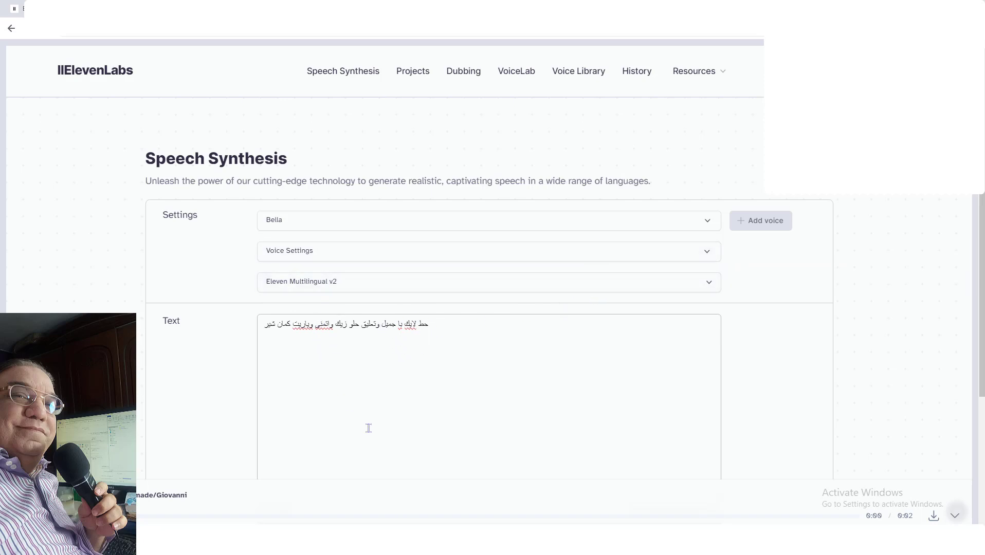
# Step: Generate speech from the entered Arabic text with the Bella voice and the Eleven Multilingual v2 model
pyautogui.scroll(-4, 380, 443)
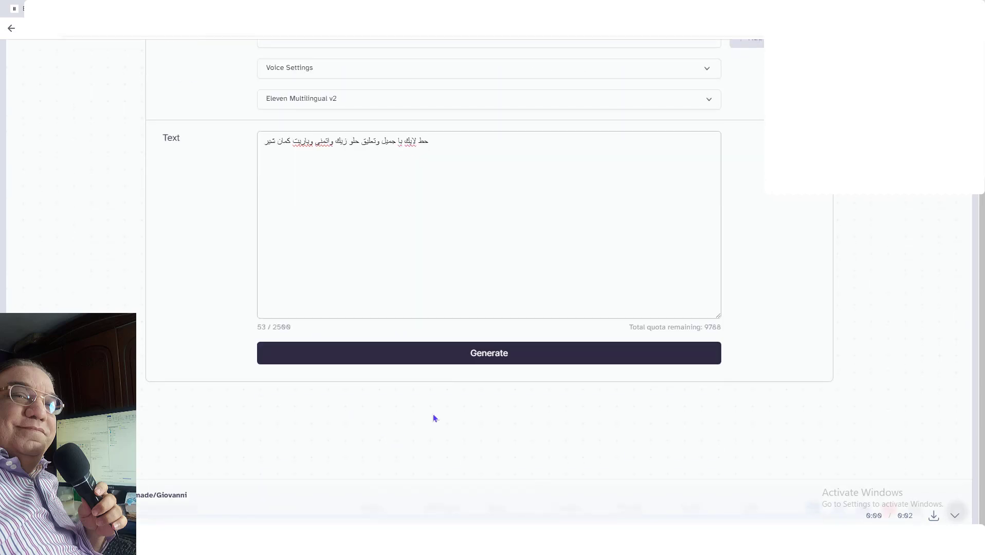
pyautogui.click(477, 352)
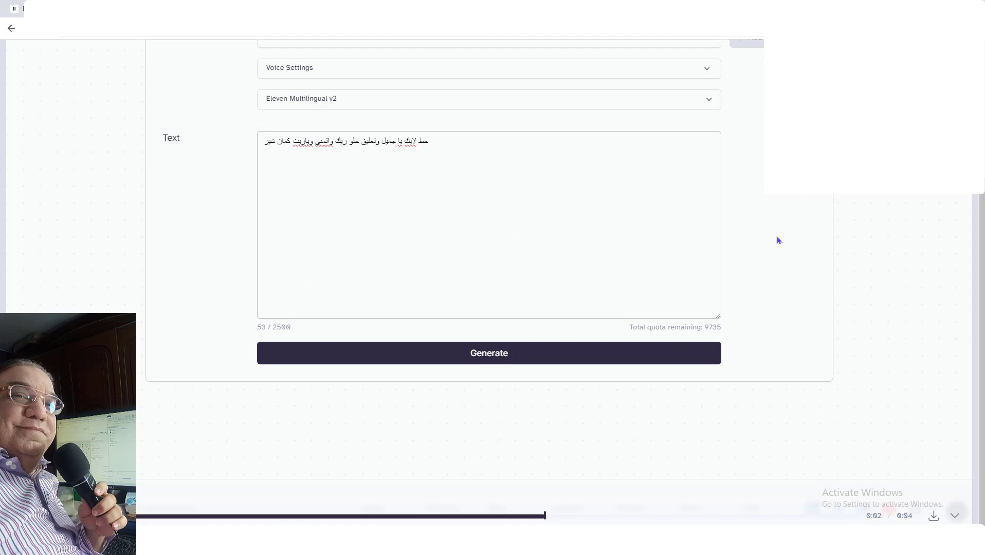
pyautogui.scroll(4, 784, 242)
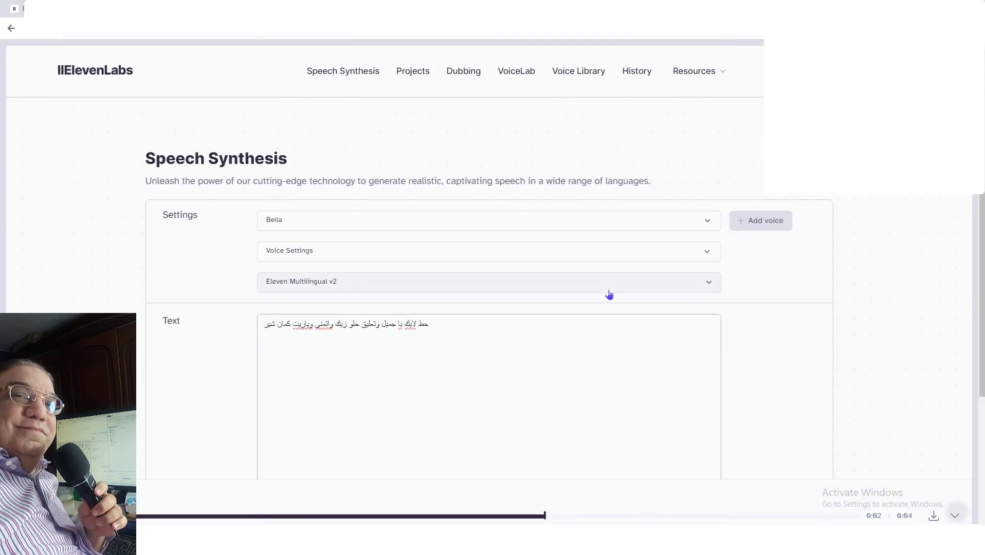